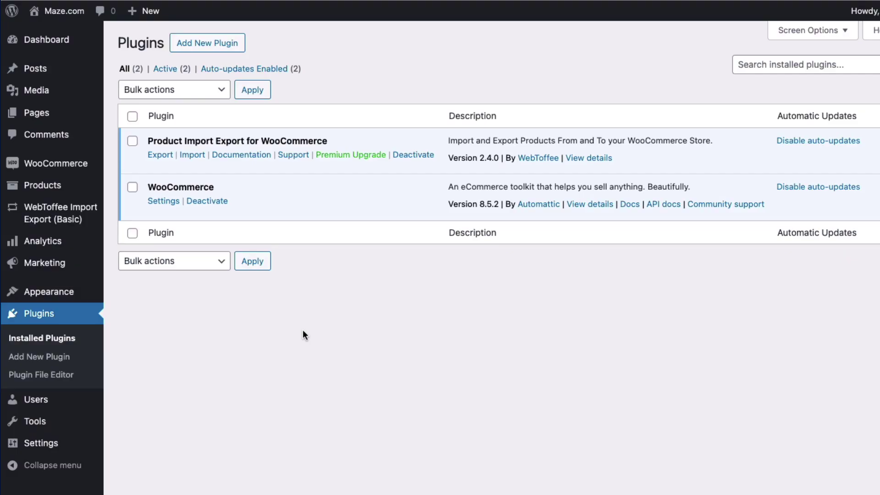
# Enable ChatGPT description generation in WebToffee Import Export's General Settings.
pyautogui.click(162, 156)
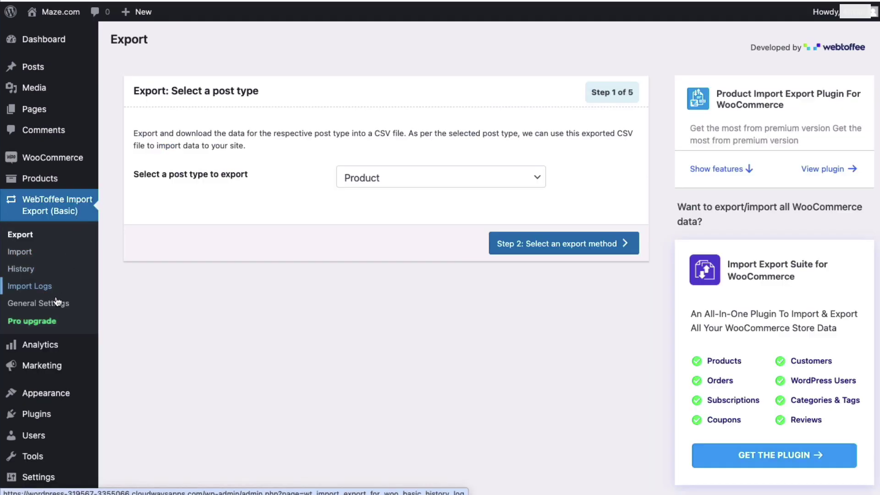
pyautogui.click(56, 306)
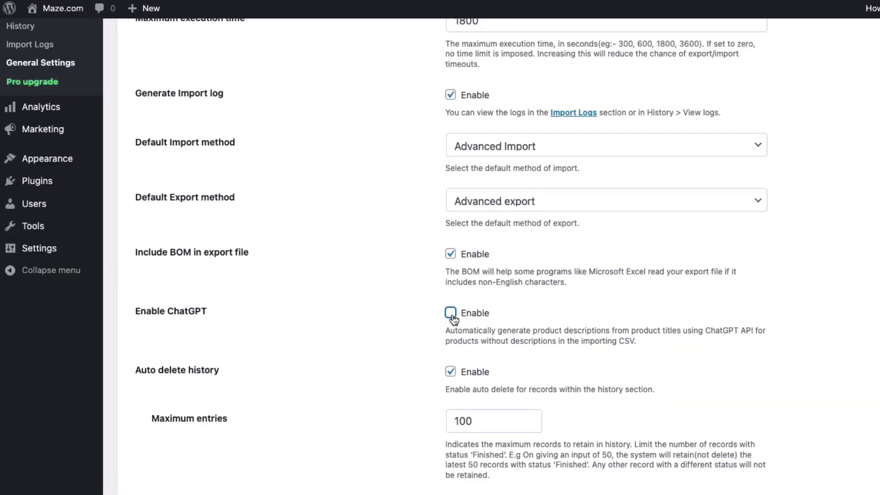
pyautogui.click(451, 314)
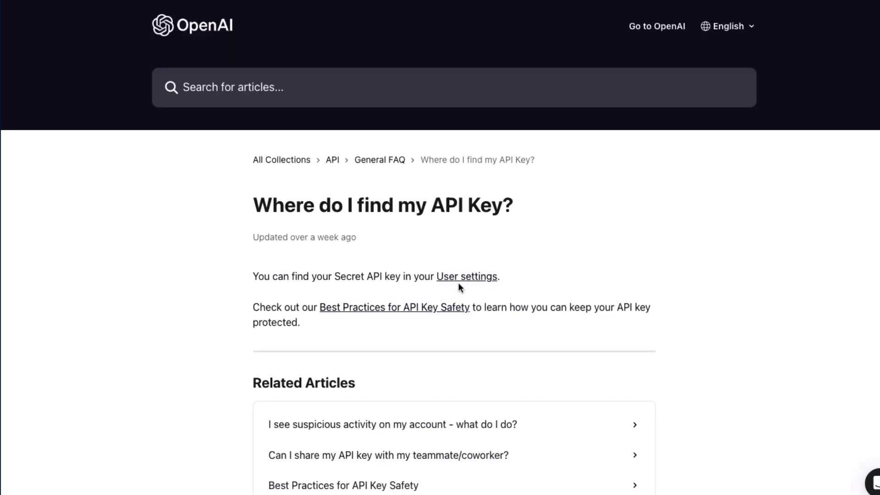
# Create an OpenAI secret key named 'my test key' and copy its value.
pyautogui.click(460, 278)
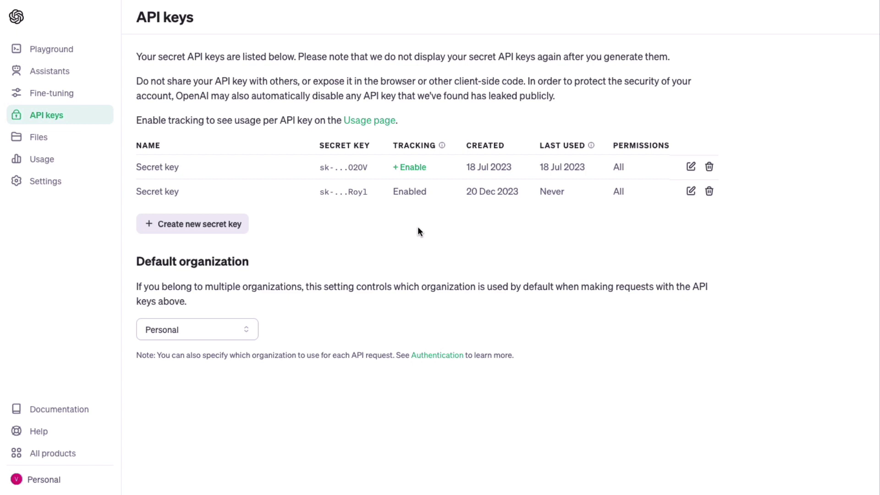
pyautogui.click(242, 226)
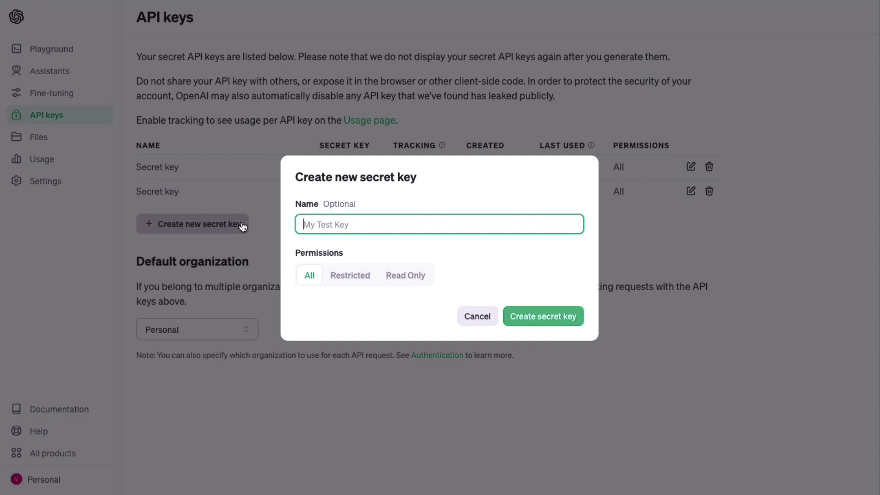
pyautogui.write('my test key')
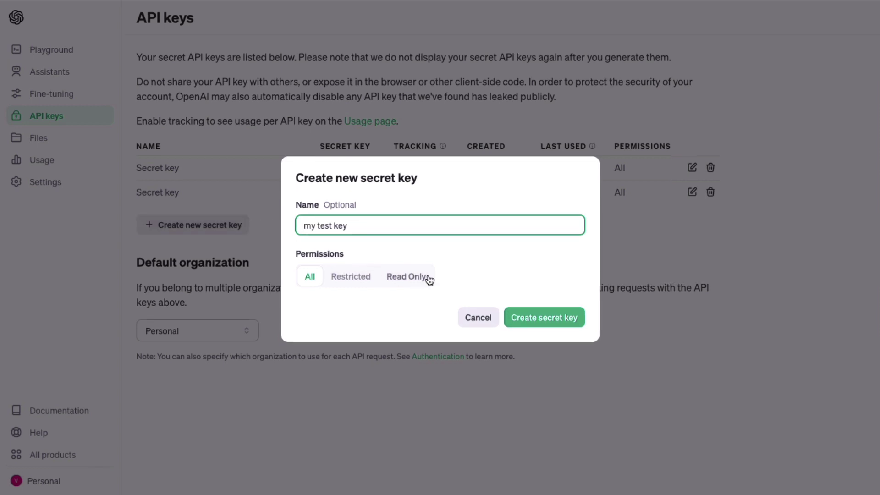
pyautogui.click(528, 315)
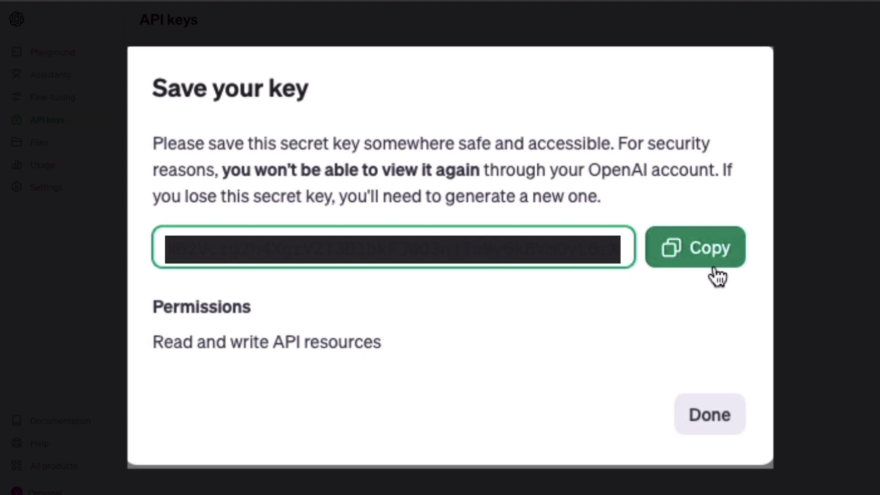
pyautogui.click(711, 263)
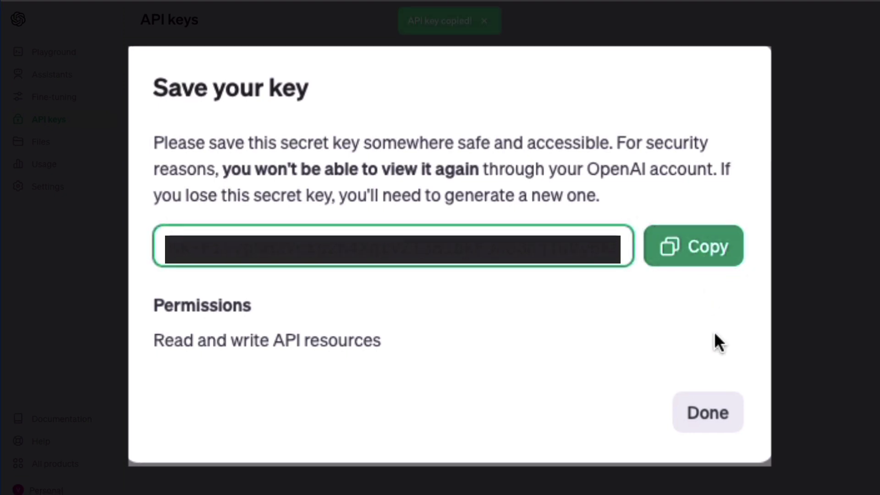
pyautogui.click(727, 426)
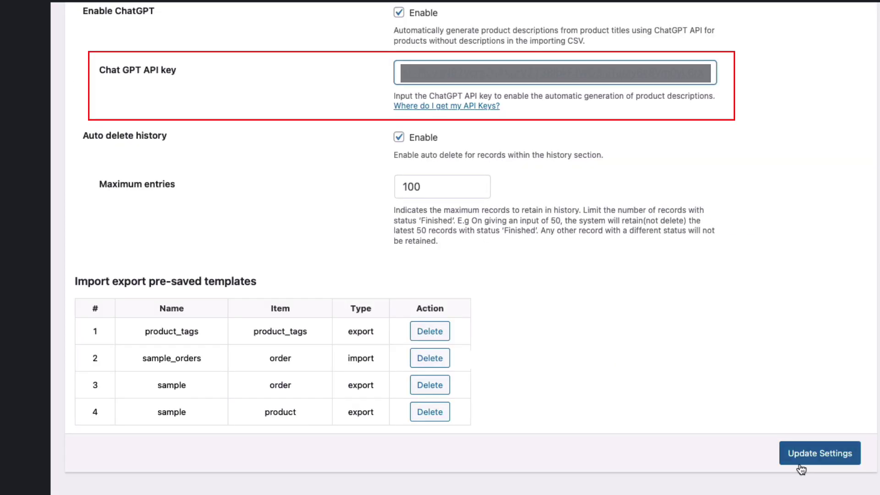
# Save the WebToffee general settings with the pasted ChatGPT API key.
pyautogui.click(799, 463)
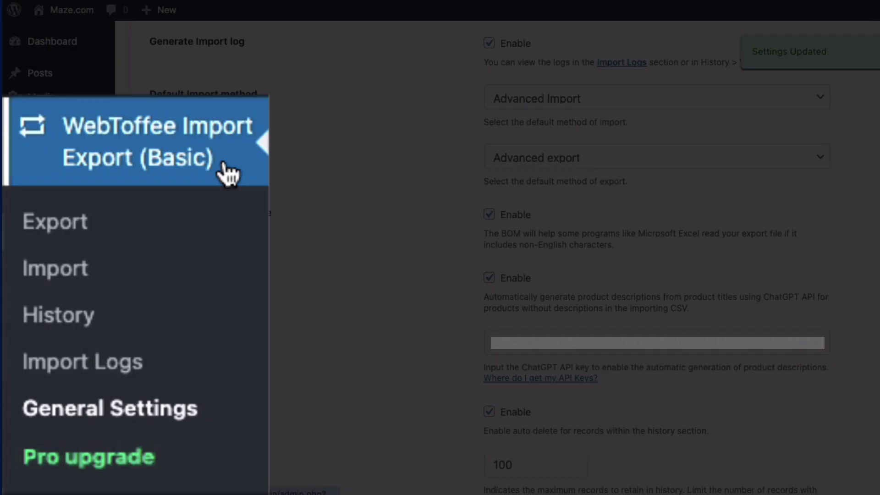
# Start a Product import, upload the sample product CSV, and advance to column mapping.
pyautogui.click(91, 274)
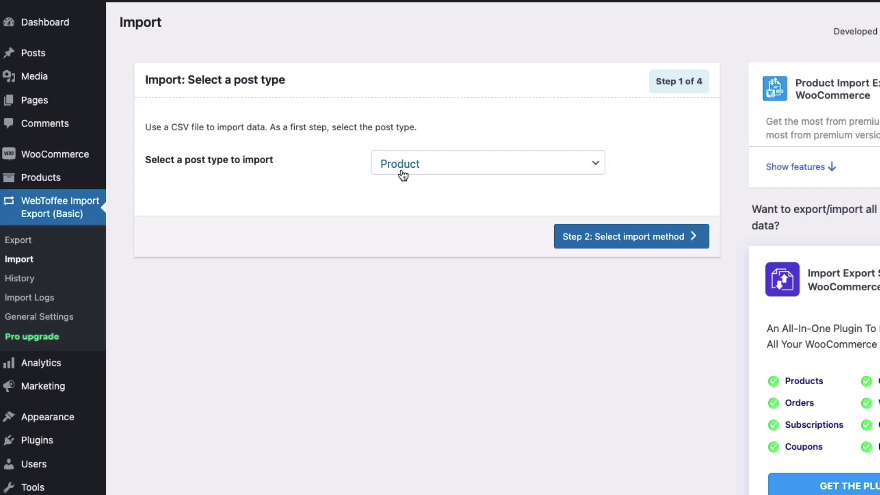
pyautogui.click(572, 237)
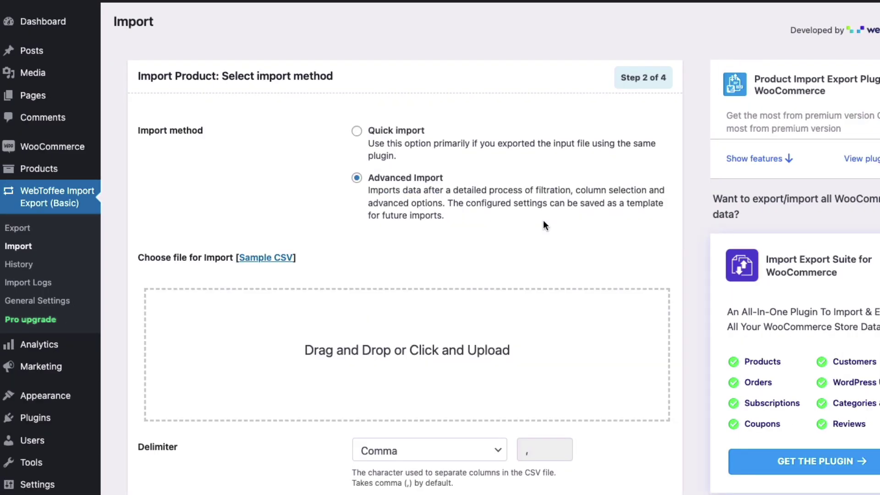
pyautogui.click(461, 346)
pyautogui.scroll(-3, 540, 265)
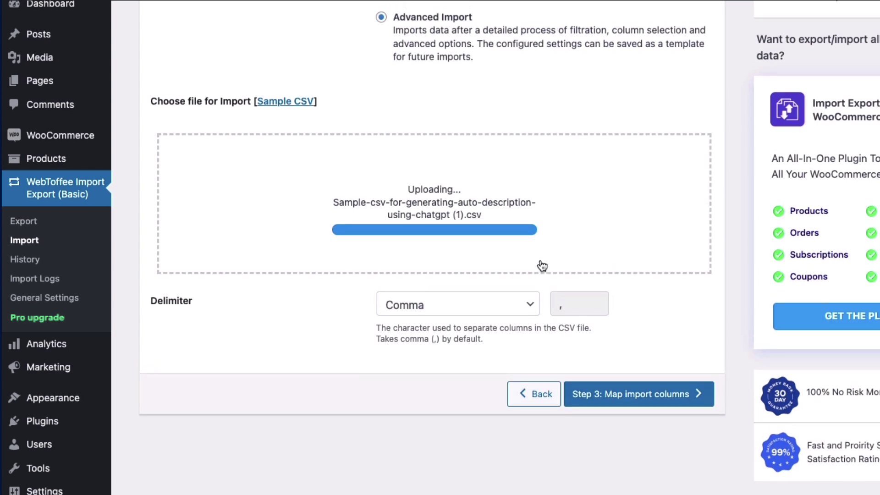
pyautogui.click(621, 403)
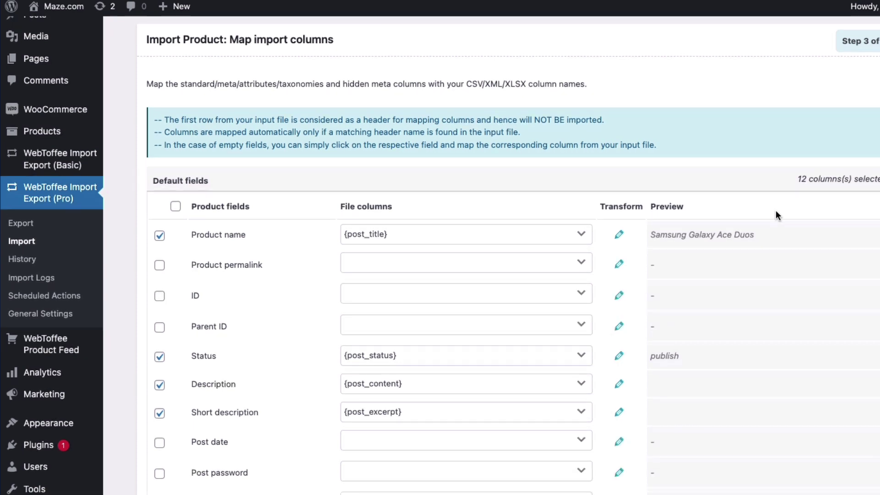
pyautogui.scroll(-15, 776, 212)
pyautogui.scroll(1, 775, 212)
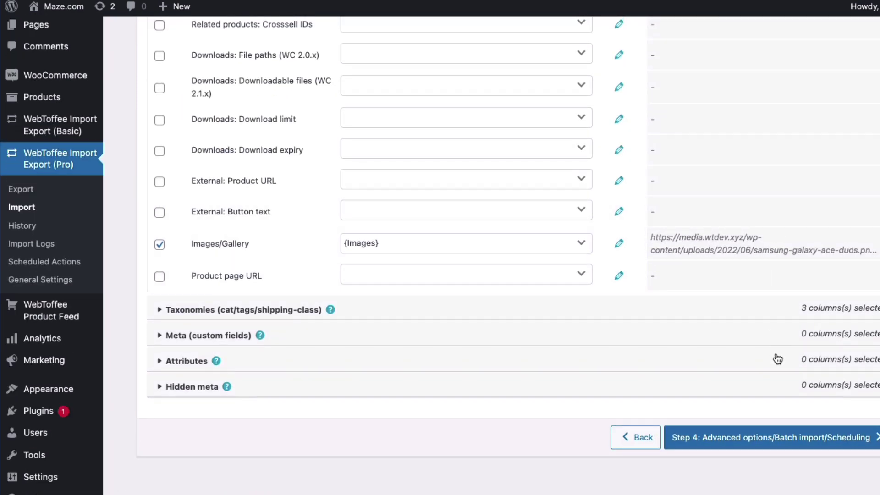
# Import the Samsung Galaxy Ace Duos product from the CSV via advanced options.
pyautogui.click(764, 438)
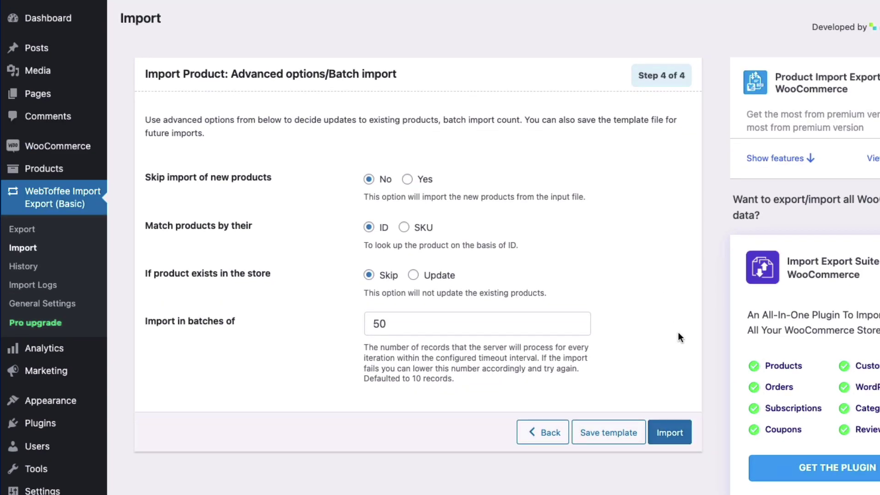
pyautogui.click(681, 434)
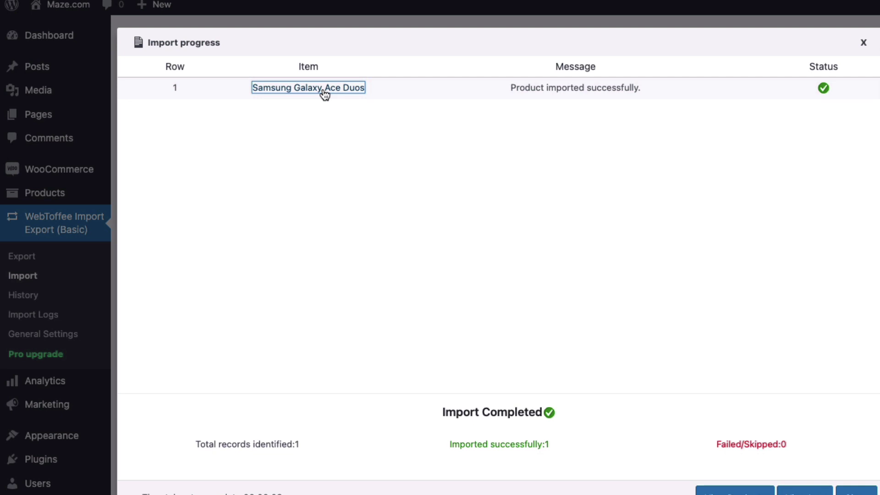
# Open Samsung Galaxy Ace Duos from the import list to view its generated description.
pyautogui.click(325, 95)
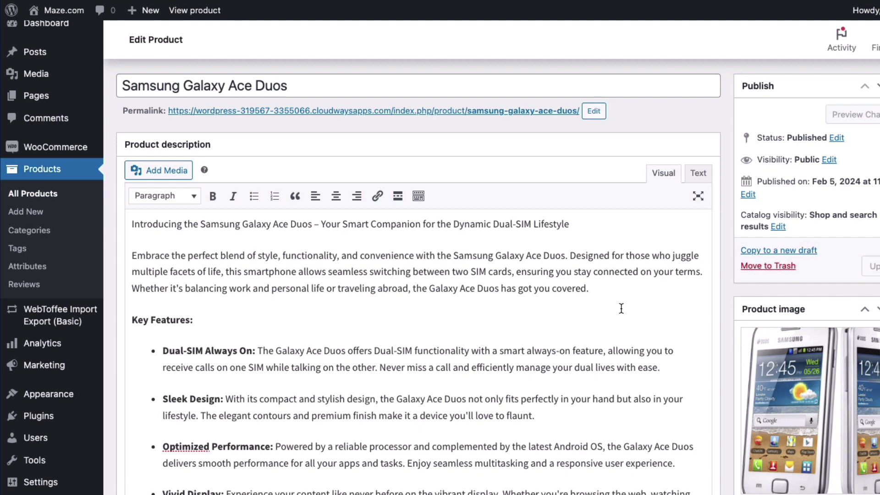